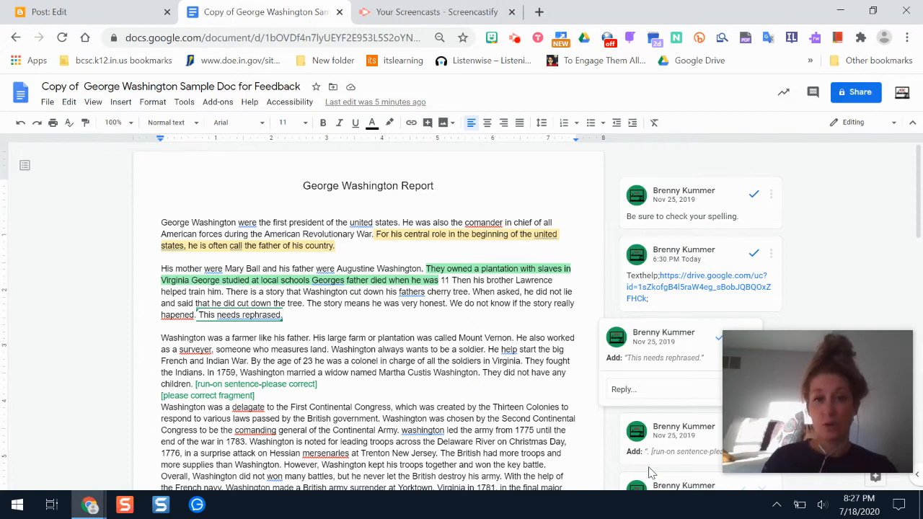
Step: Search the web for chrome web store in a new tab and open the Chrome Web Store from the results
left_click(539, 12)
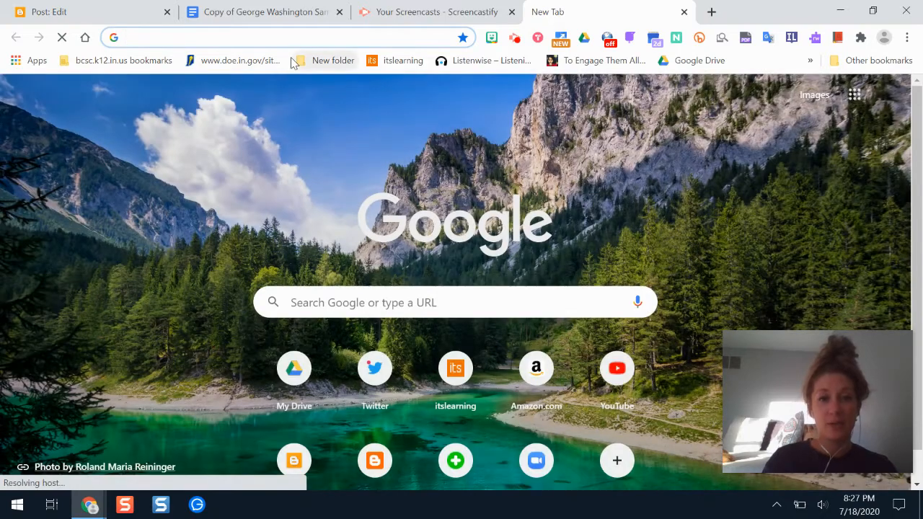
type("chrome we")
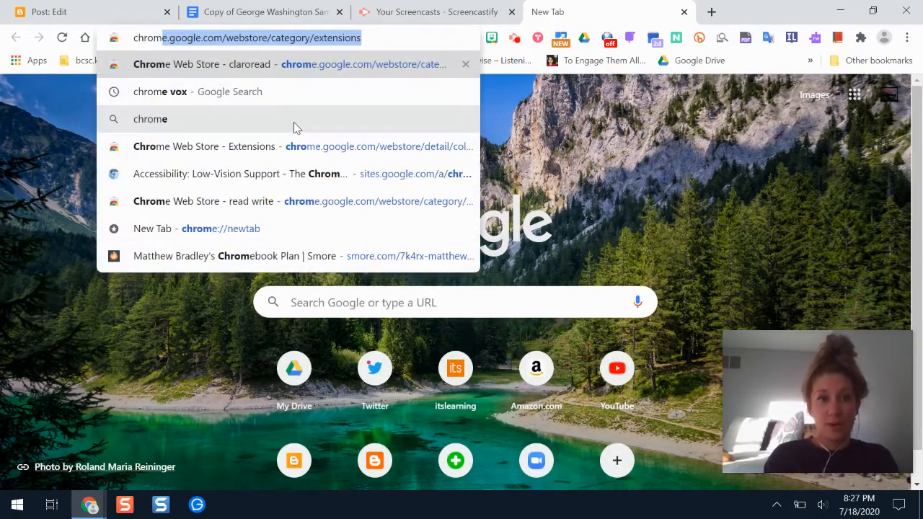
type("b")
key("Return")
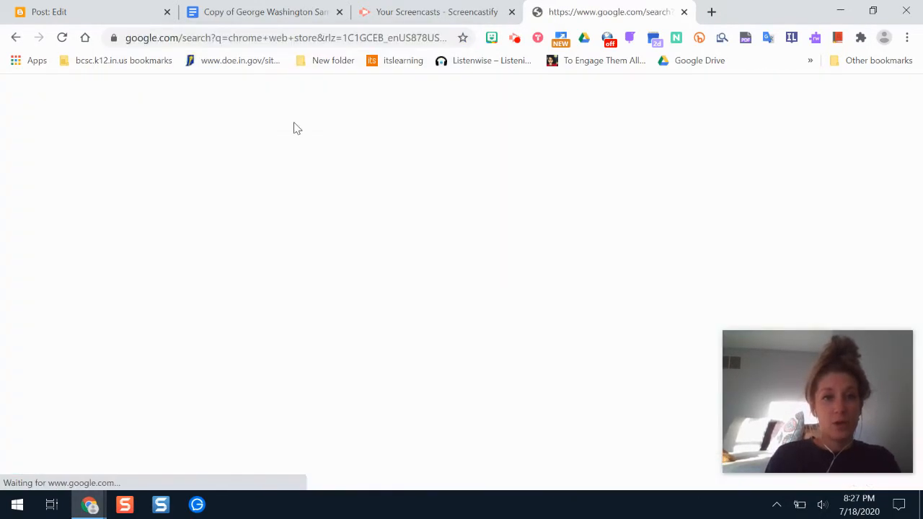
left_click(249, 220)
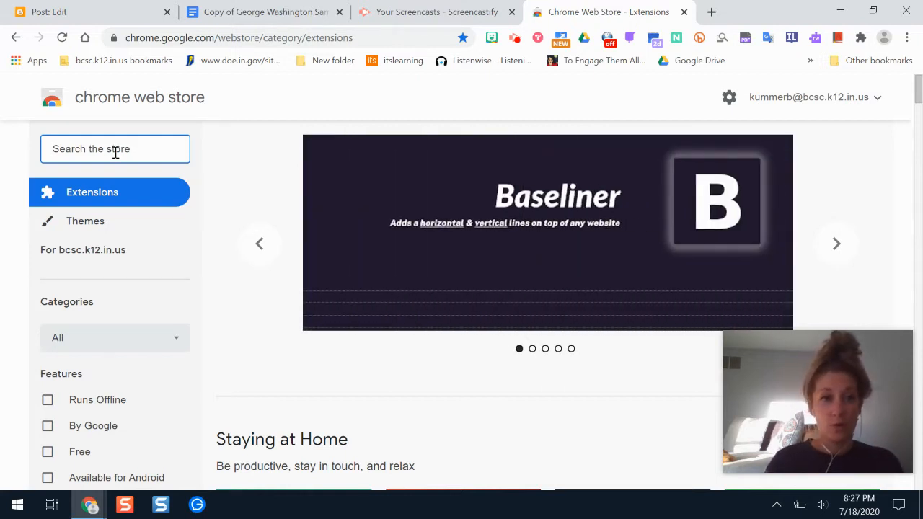
Step: Search the store for chrome vox and open the ChromeVox Classic Extension page
type("chrome vox")
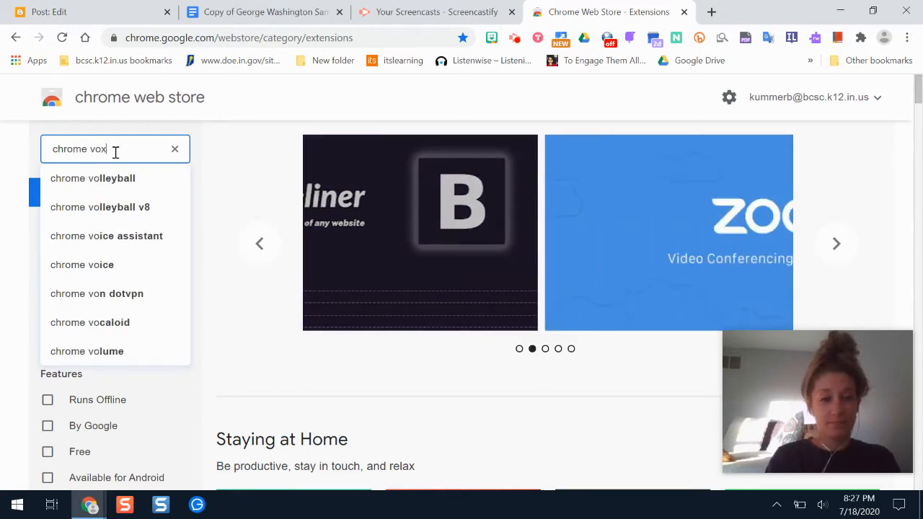
key("Return")
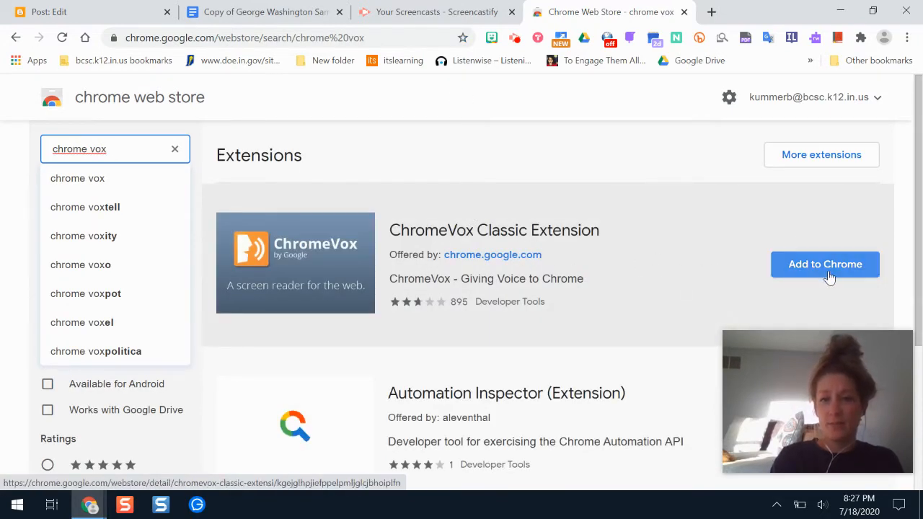
left_click(628, 274)
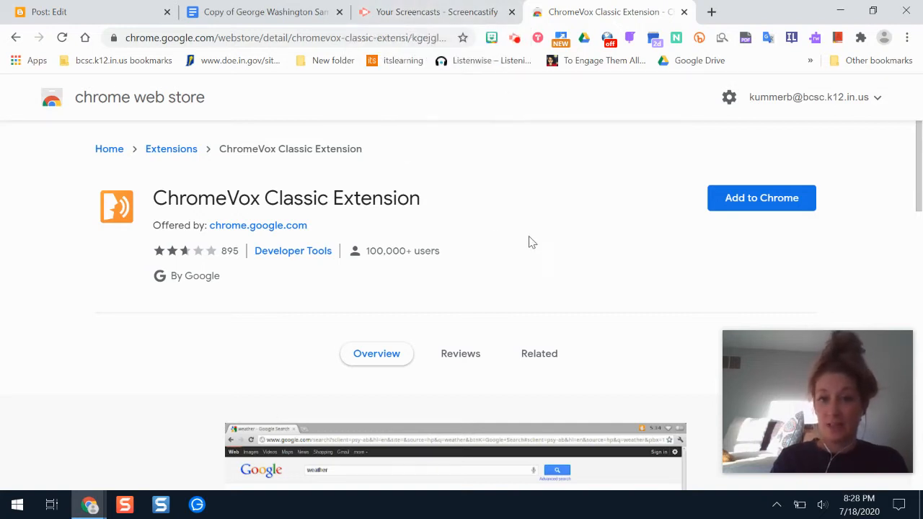
Step: Add the ChromeVox Classic Extension to Chrome and dismiss the installation notice
left_click(754, 198)
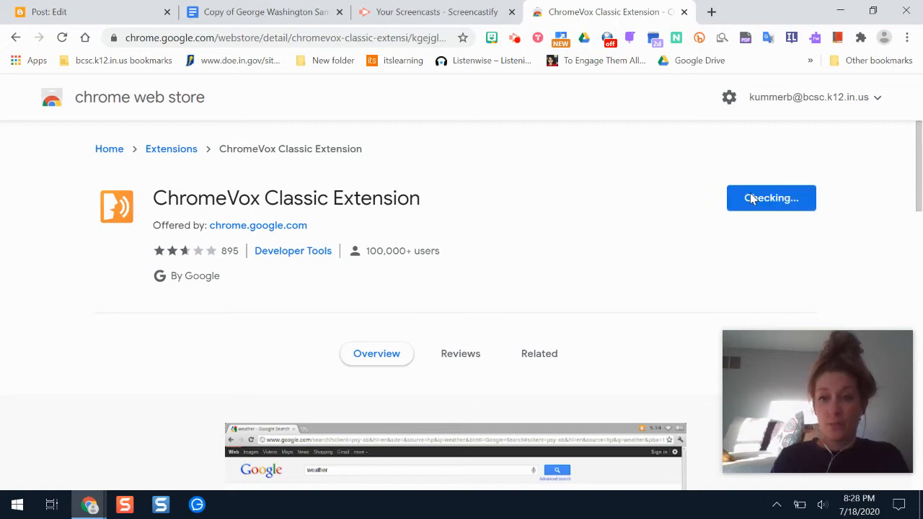
left_click(491, 232)
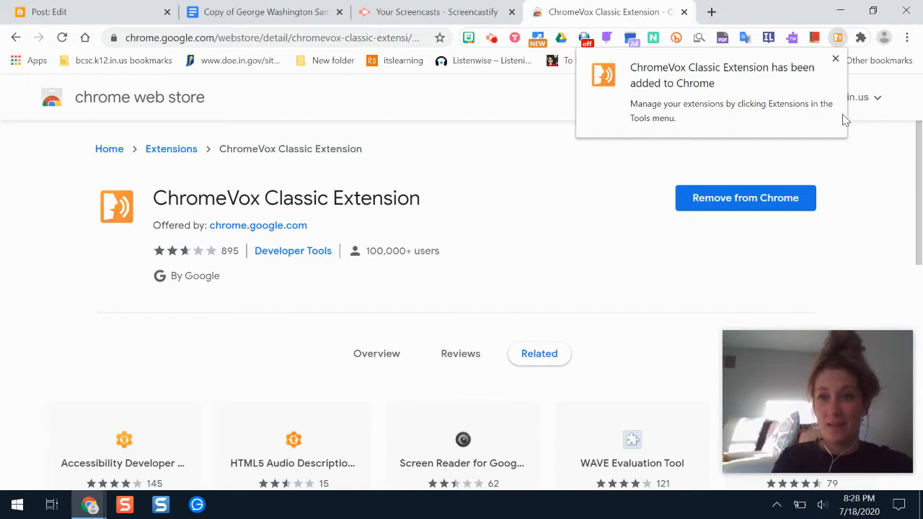
left_click(836, 61)
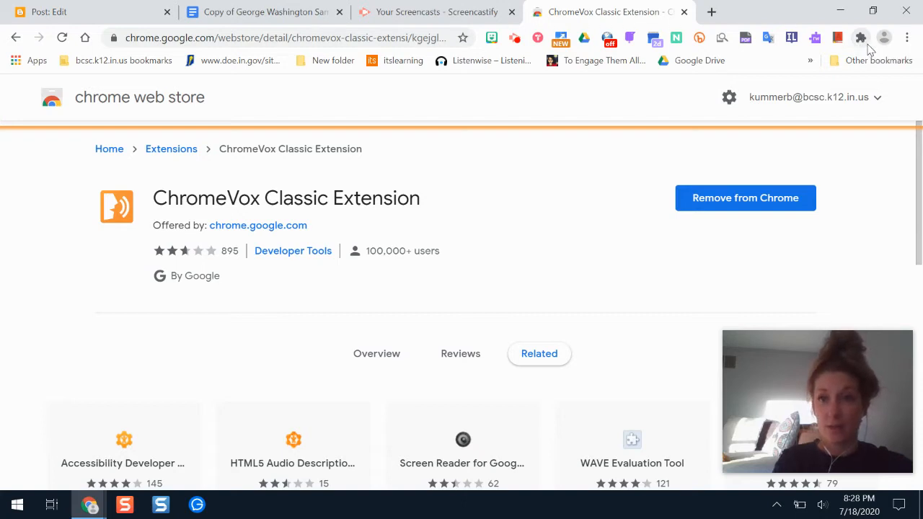
Step: View the ChromeVox Classic Extension's options page for voice and keyboard settings, and close it
left_click(861, 39)
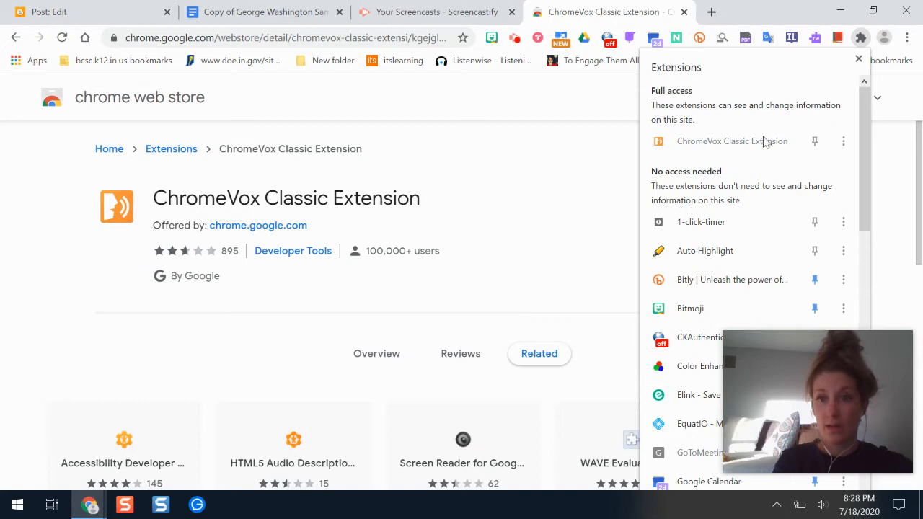
left_click(844, 145)
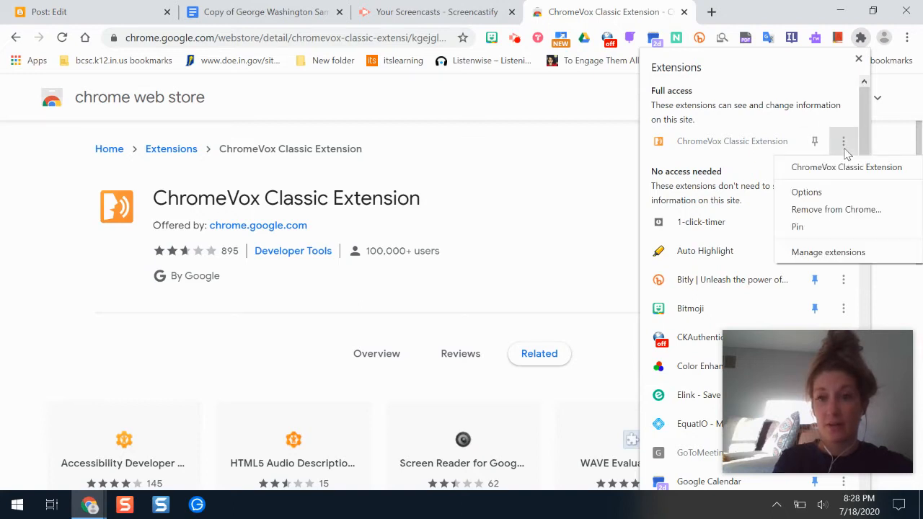
left_click(808, 194)
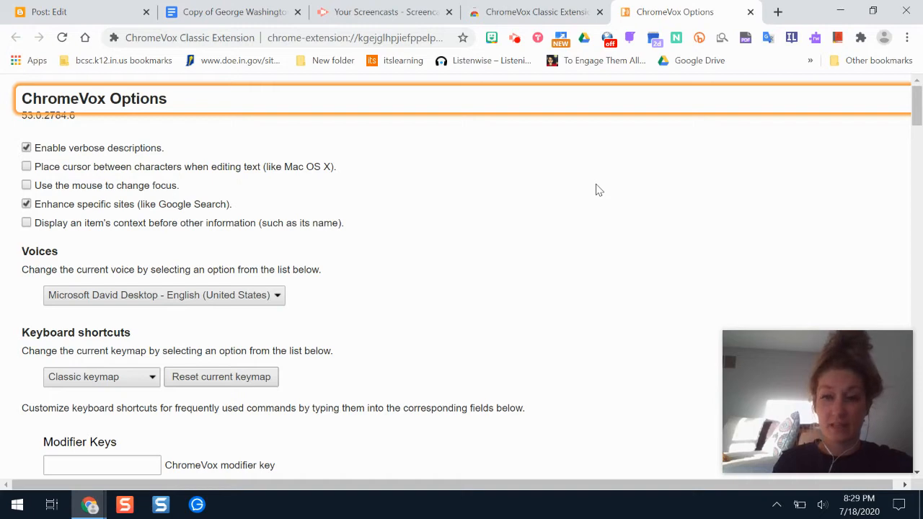
left_click(750, 11)
Step: In the George Washington document, confirm the accessibility settings with screen reader support, collaborator announcements and screen magnifier support enabled
left_click(253, 12)
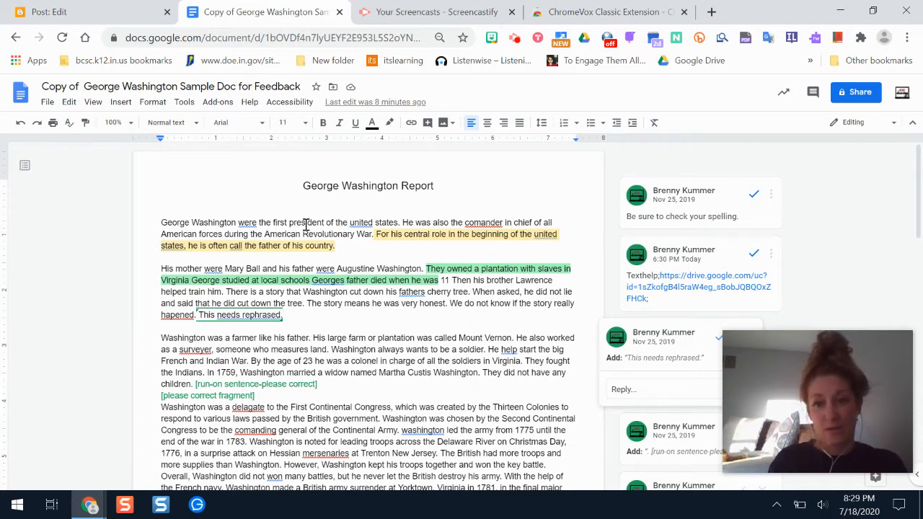
left_click(185, 102)
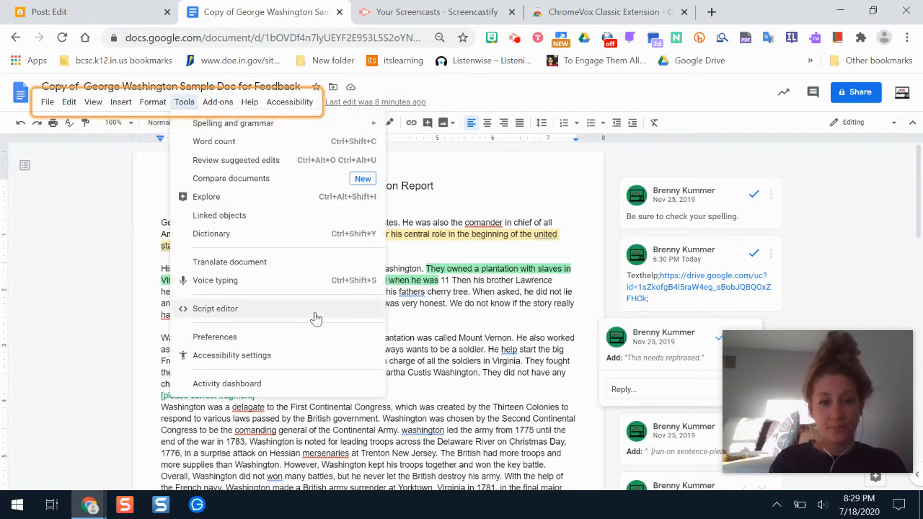
left_click(277, 357)
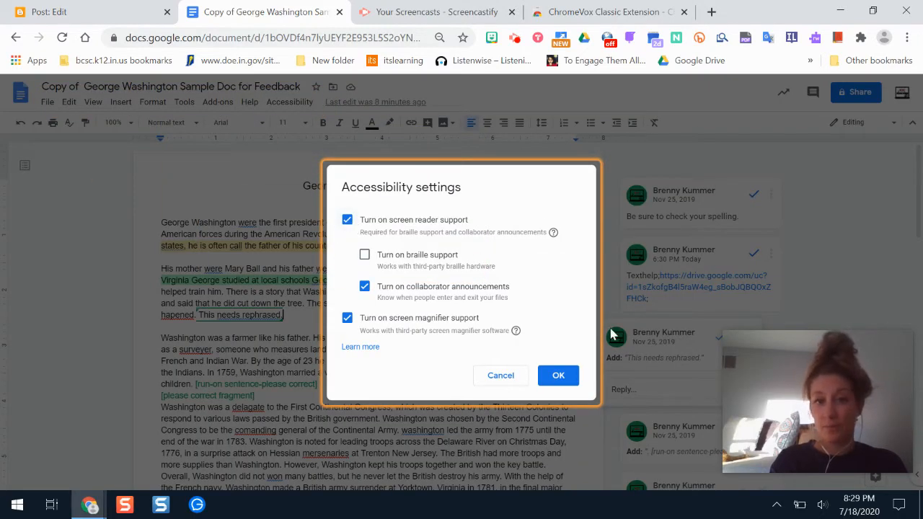
left_click(557, 376)
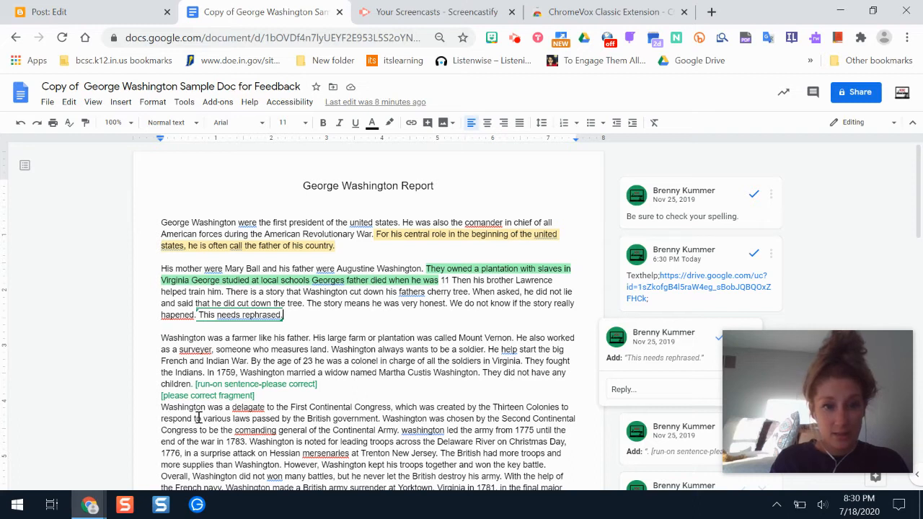
Step: Have the screen reader speak the passage from "Washington was a delagate" to "the end of the war in 1783", and deselect it
left_click_drag(163, 408, 247, 443)
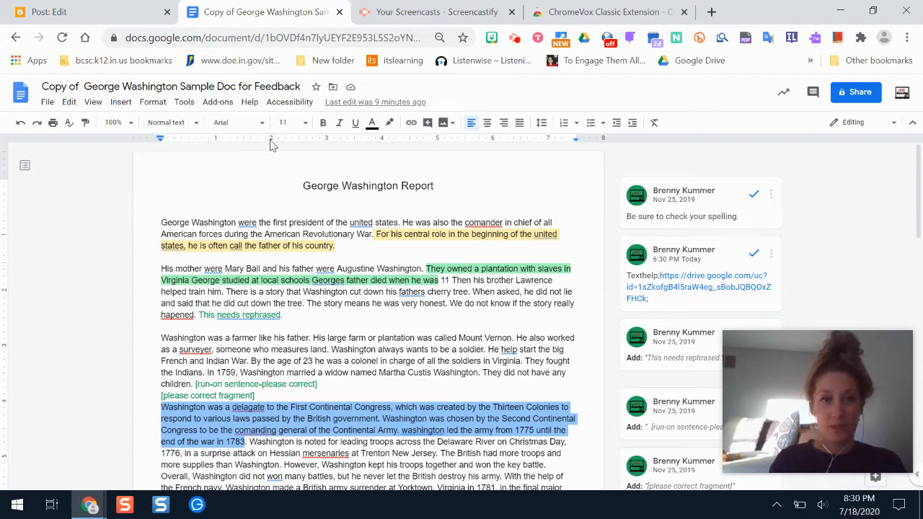
left_click(303, 104)
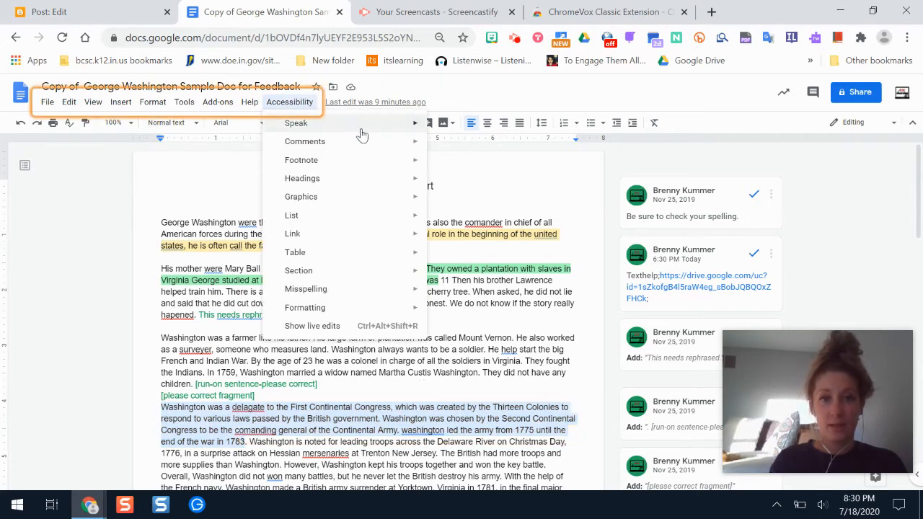
mouse_move(371, 129)
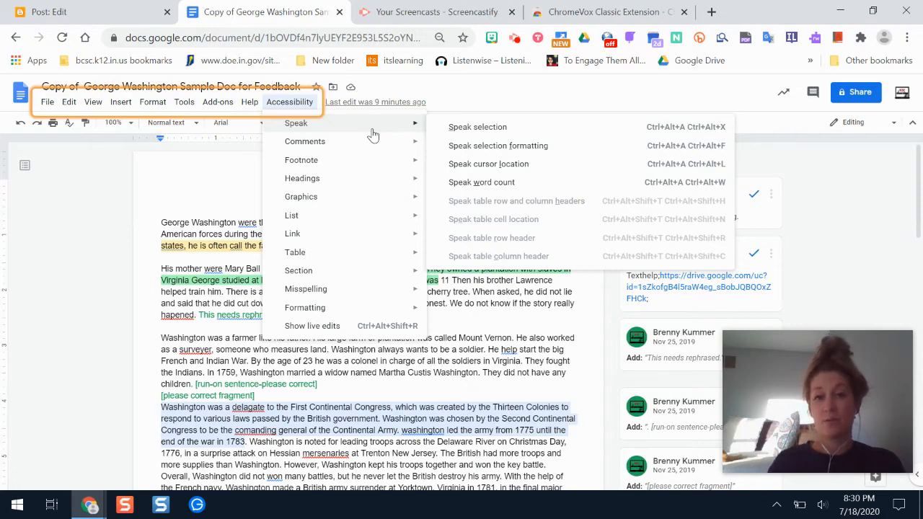
left_click(478, 127)
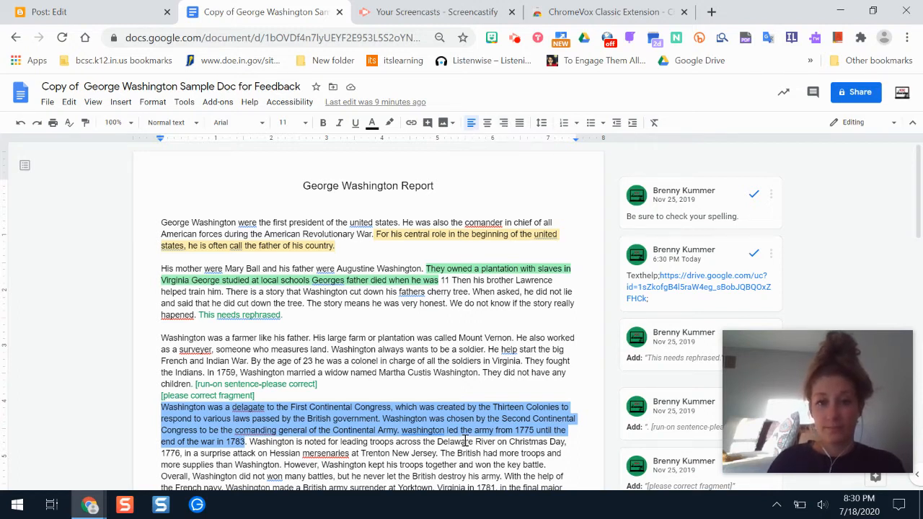
left_click(408, 372)
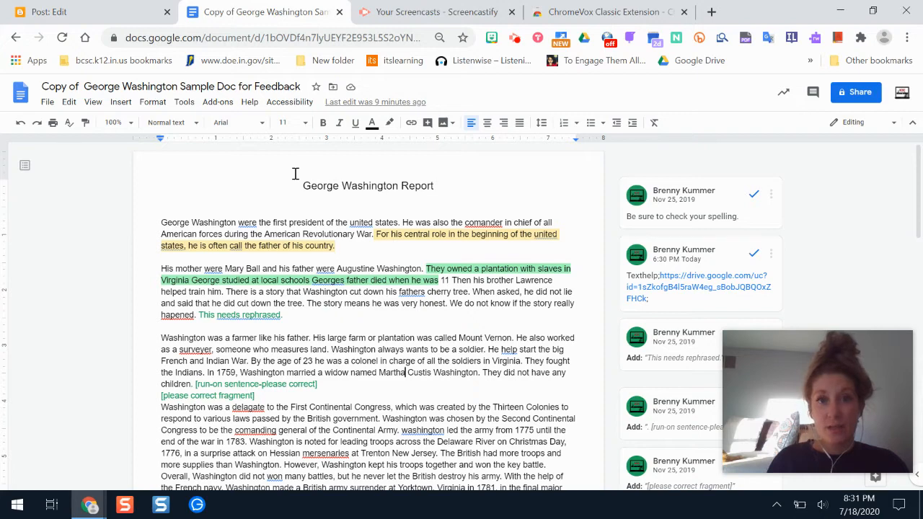
Step: Remove the ChromeVox Classic Extension from Chrome, close its store page and return to the George Washington document
left_click(571, 11)
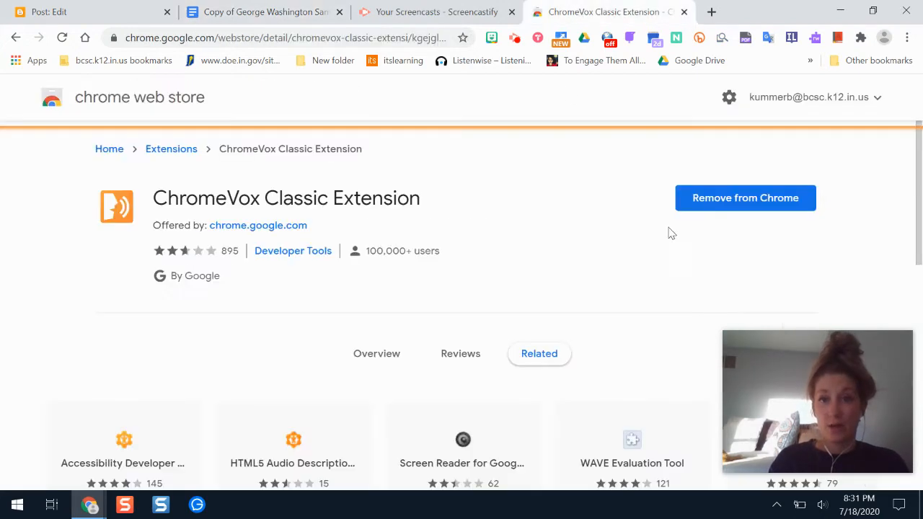
left_click(766, 208)
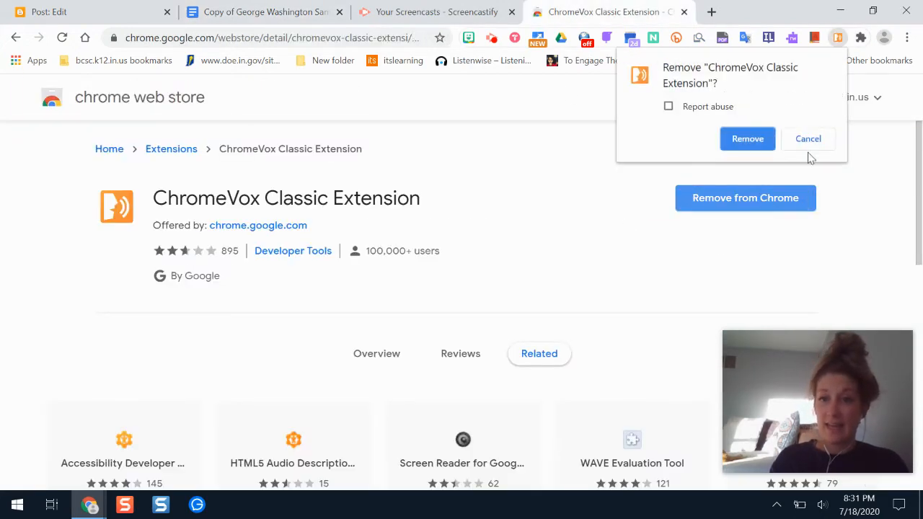
left_click(747, 139)
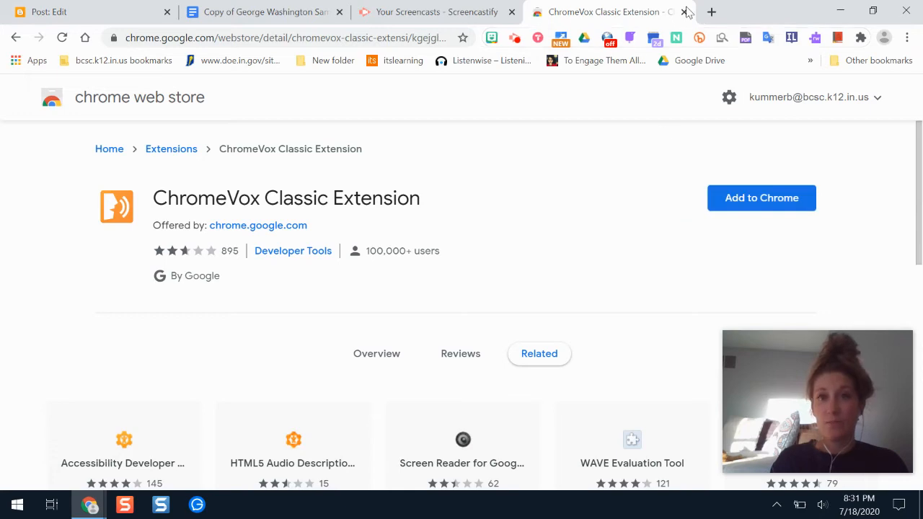
left_click(685, 13)
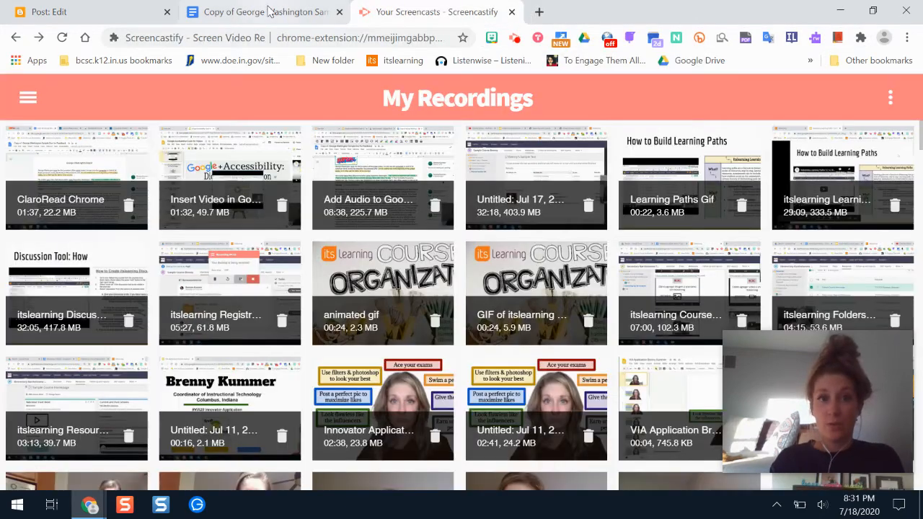
left_click(280, 16)
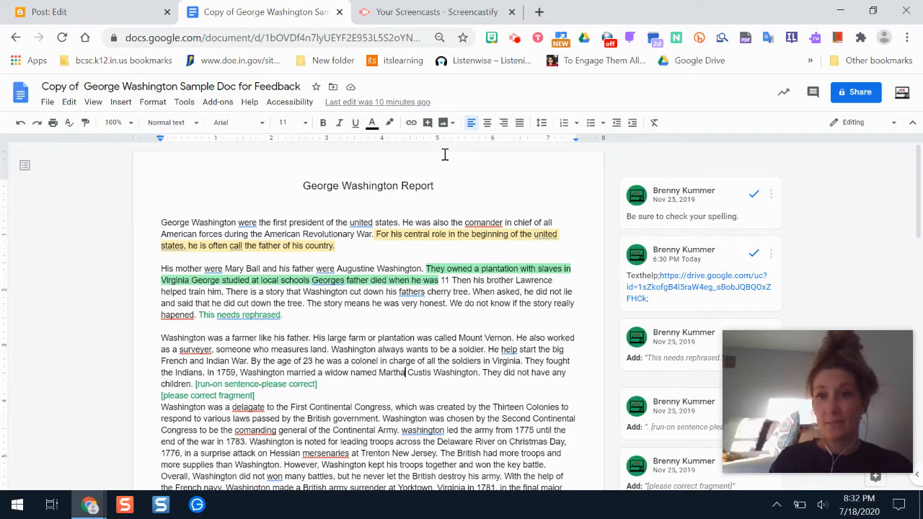
Step: Open the Chrome Web Store in a new tab through a web search for chrome web store
left_click(540, 12)
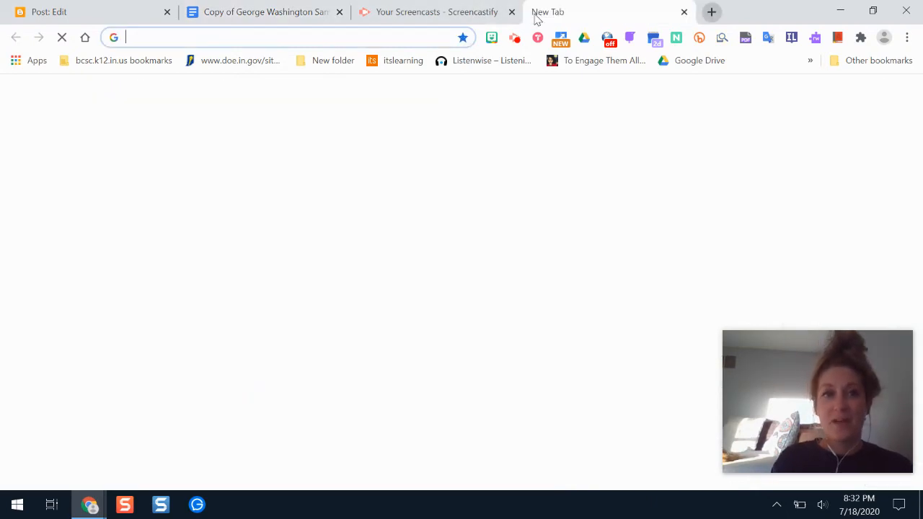
type("chrome we")
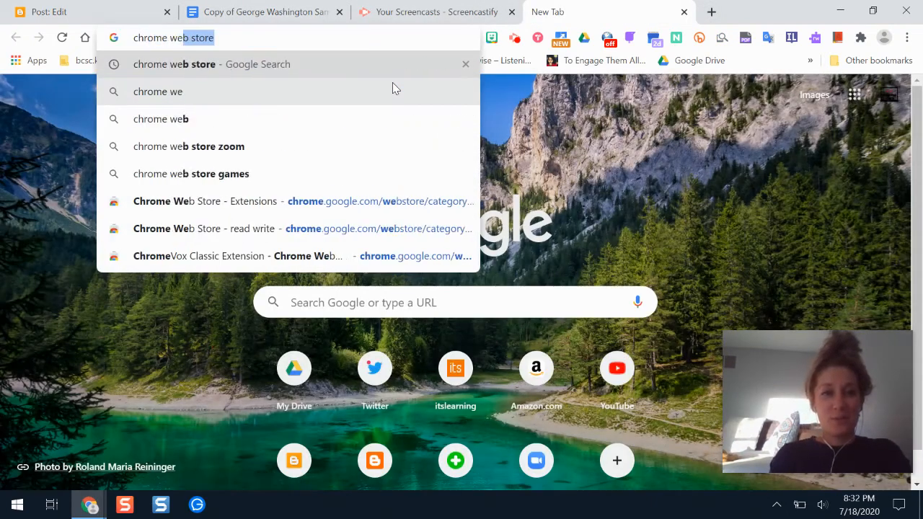
key("Return")
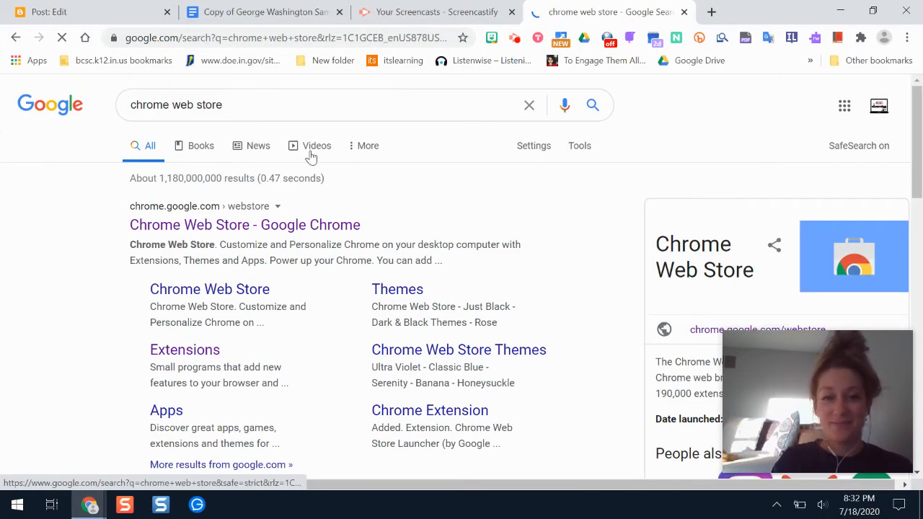
left_click(216, 226)
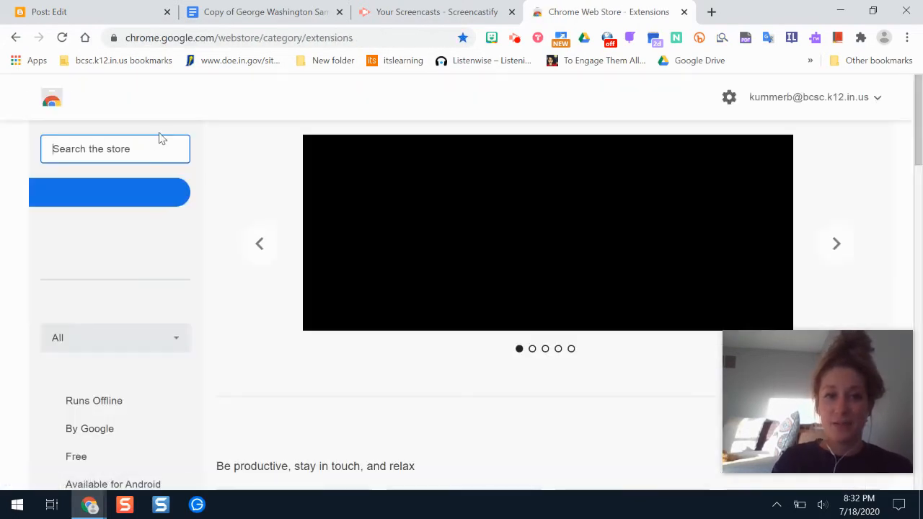
Step: Search the store for readwrite to view the Read&Write for Google Chrome page, and return to the George Washington document
type("readwrite")
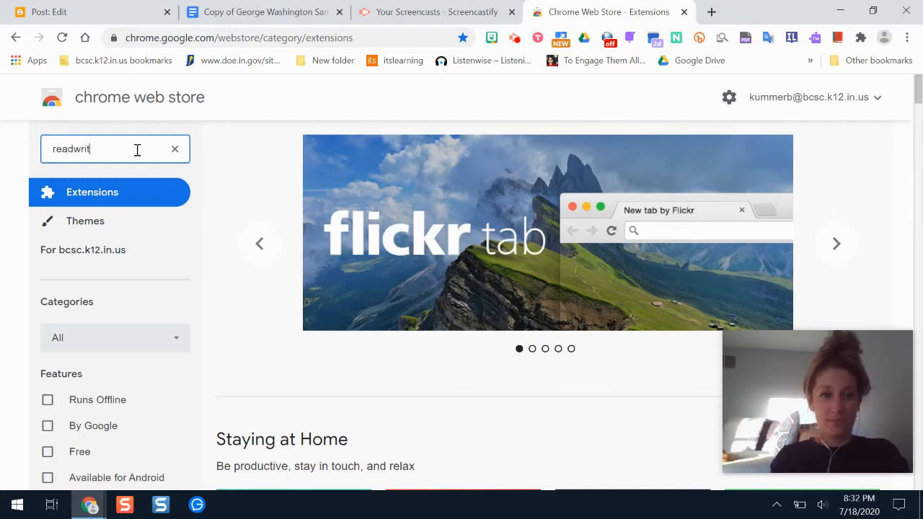
key("Return")
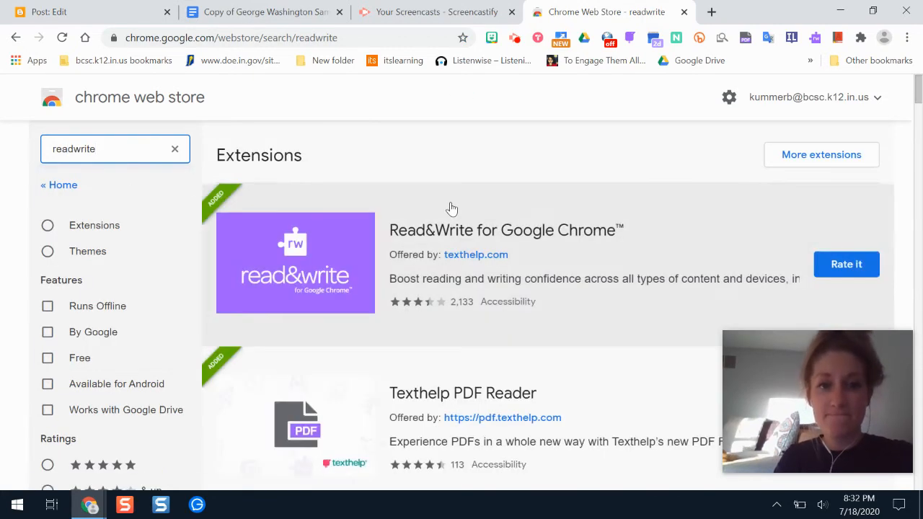
left_click(321, 267)
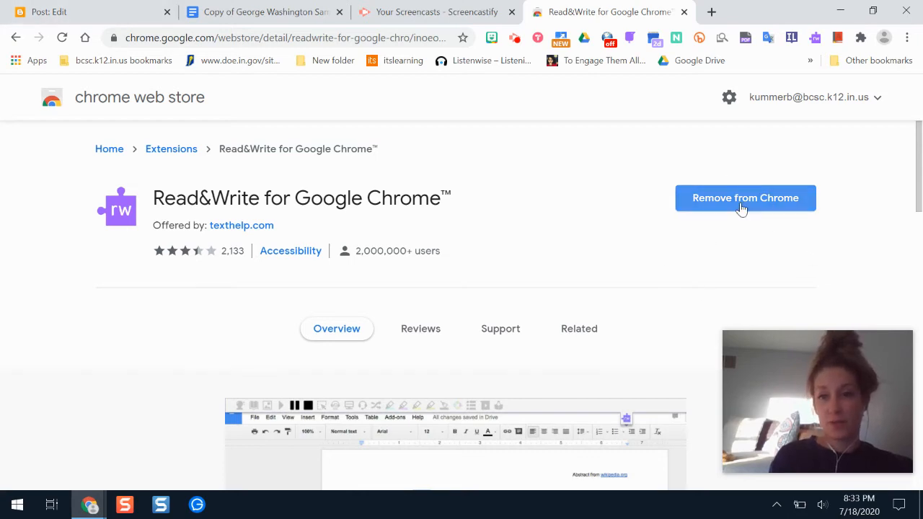
left_click(232, 11)
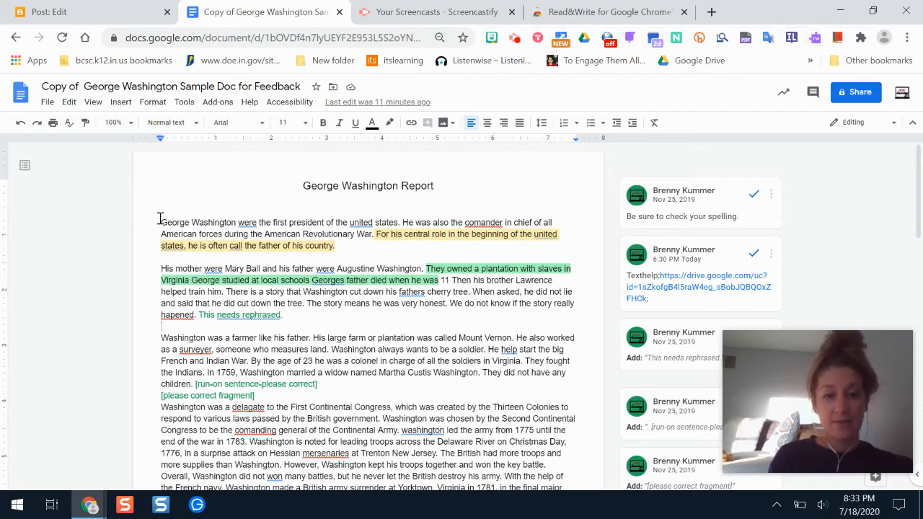
Step: Have Read&Write read the report's opening paragraph about the first president aloud, and stop the playback
left_click_drag(160, 221, 373, 246)
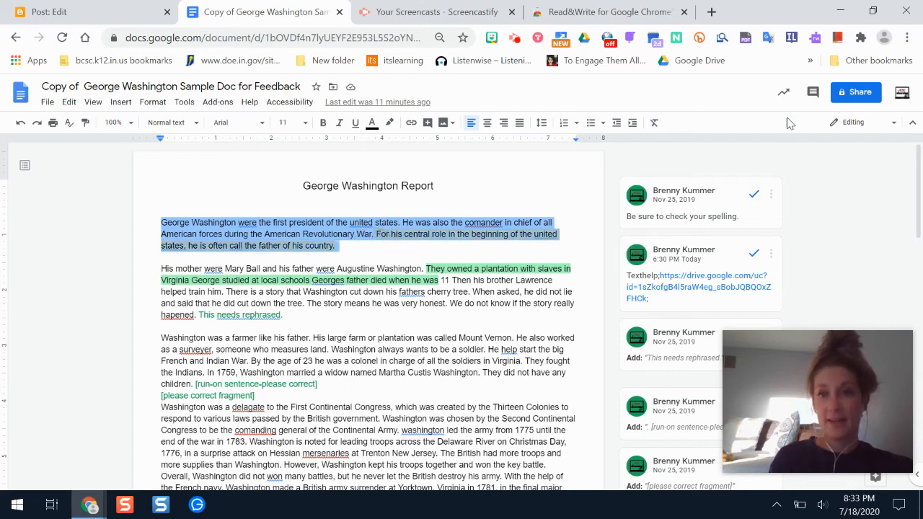
left_click(815, 40)
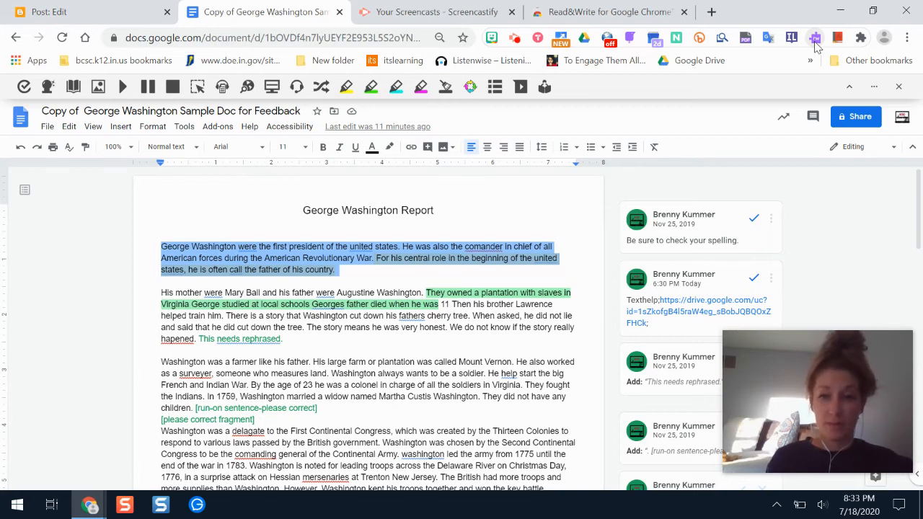
left_click(125, 88)
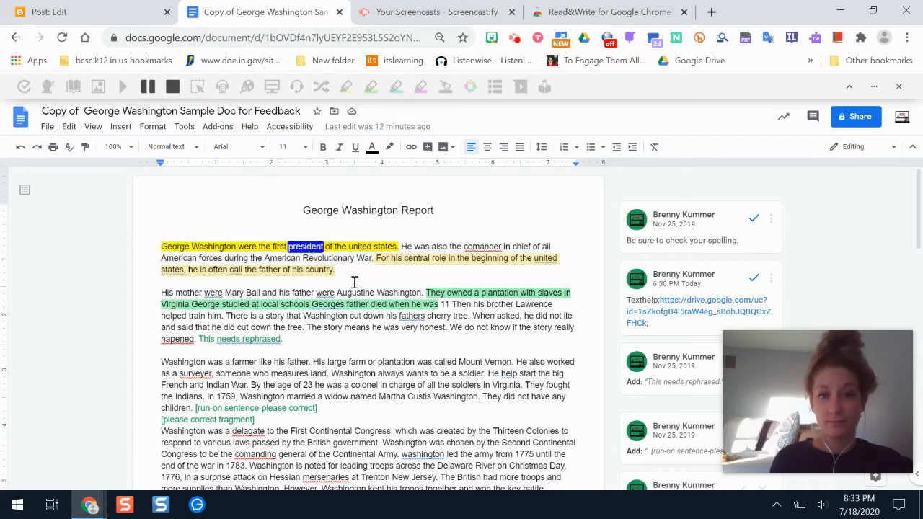
left_click(174, 88)
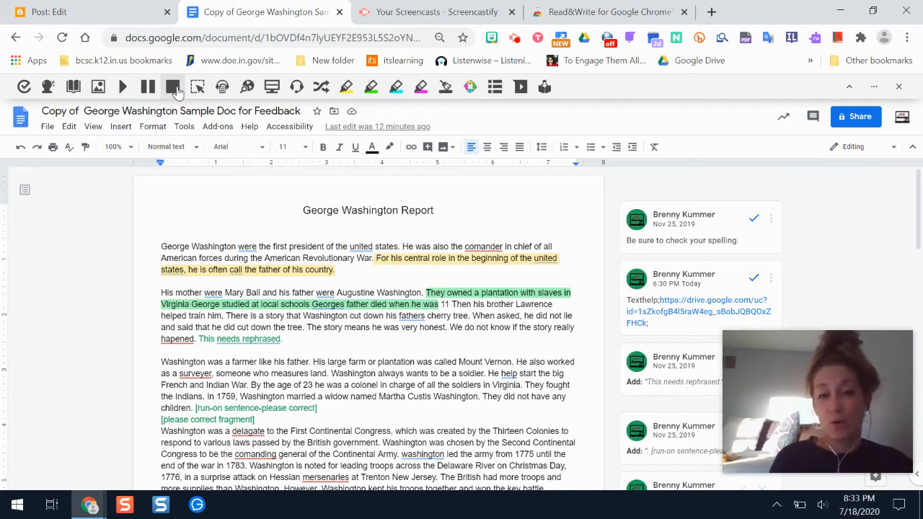
Step: Review the Read&Write speech options, dismiss them, hide the Read&Write toolbar and deselect the paragraph
left_click(875, 88)
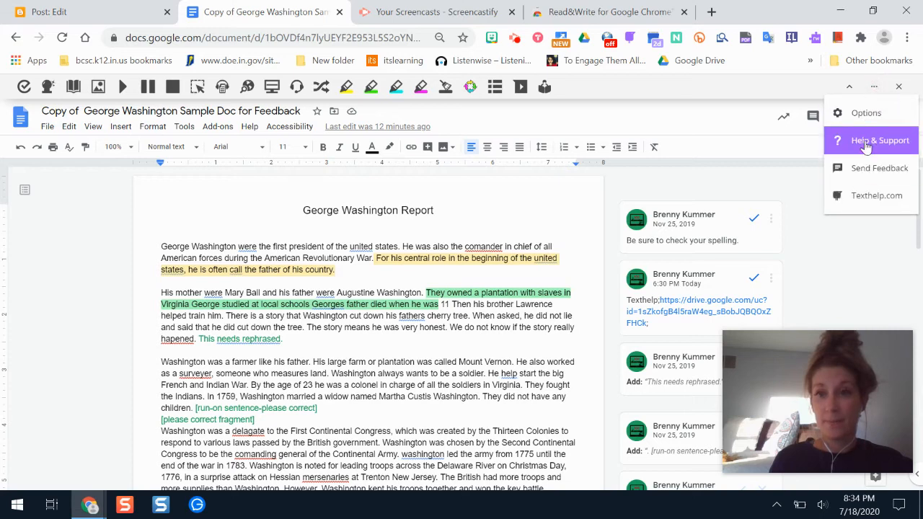
left_click(855, 113)
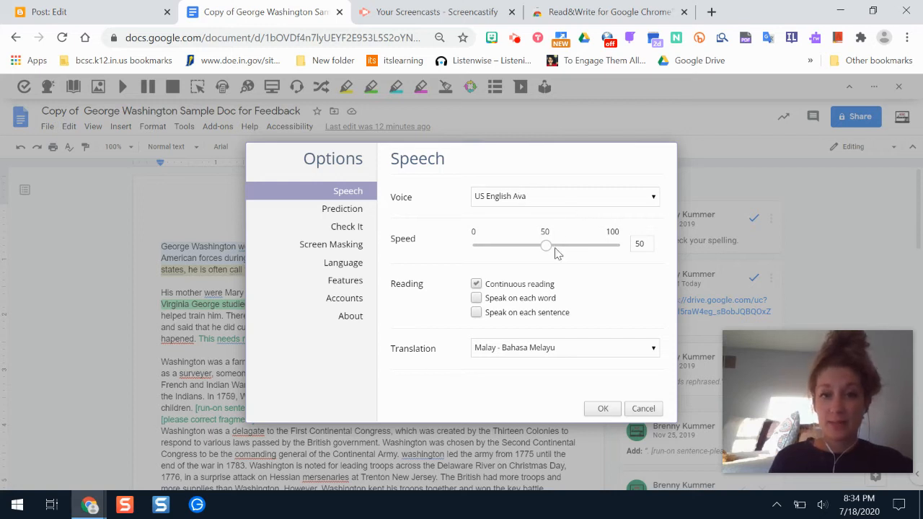
left_click(643, 408)
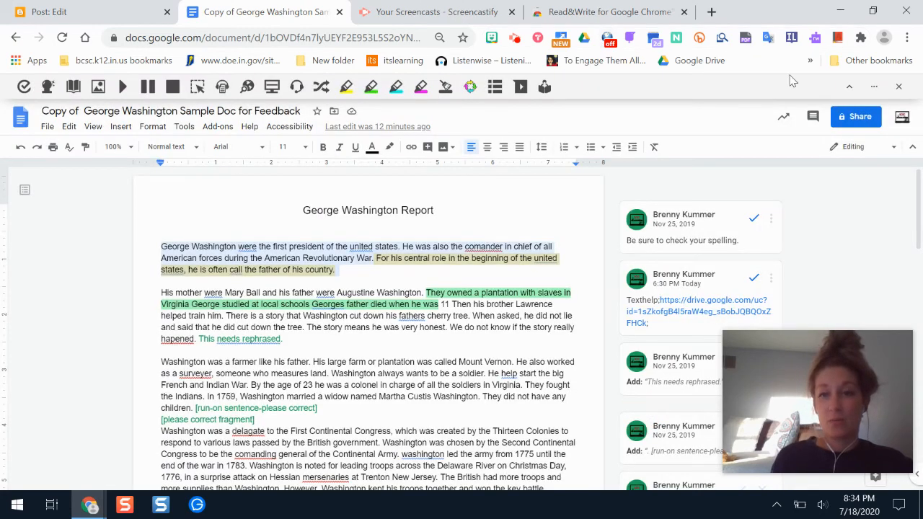
left_click(815, 37)
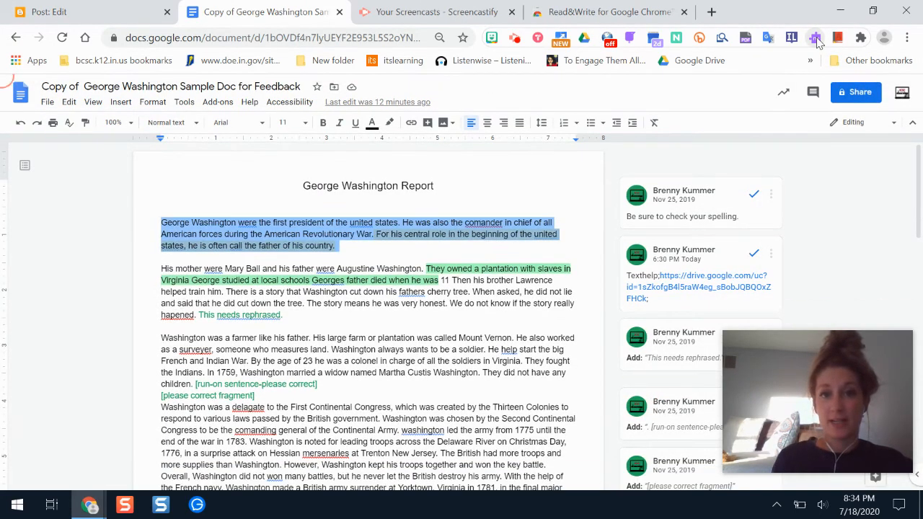
left_click(440, 232)
Step: Return to the Chrome Web Store and search its extensions for claroread
left_click(602, 9)
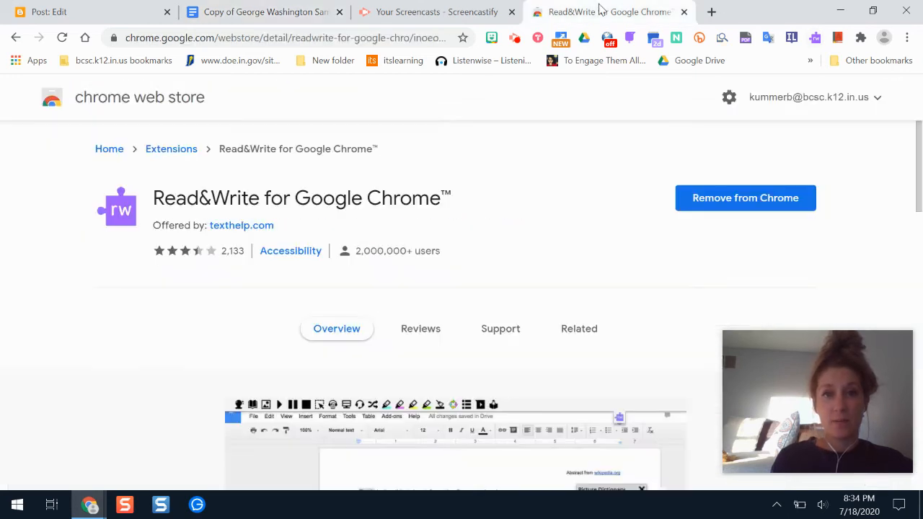
left_click(111, 149)
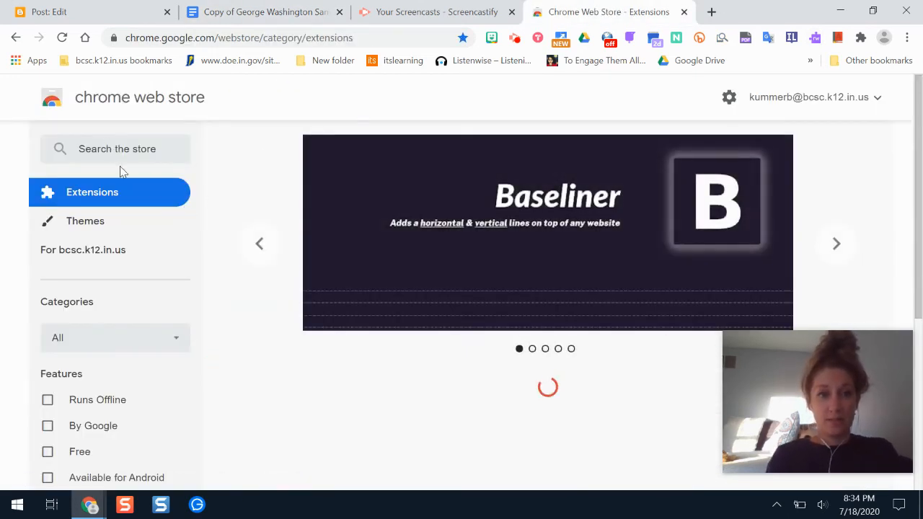
left_click(158, 150)
type("c")
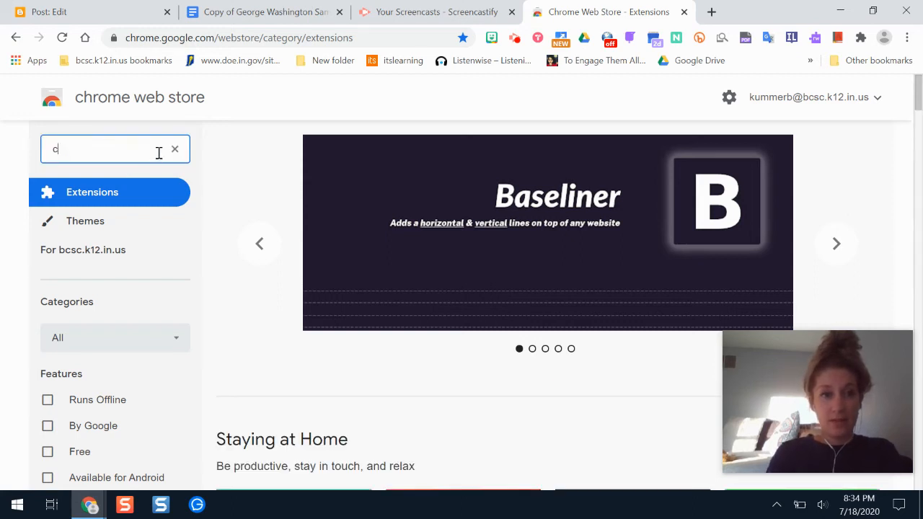
type("laroread")
key("Return")
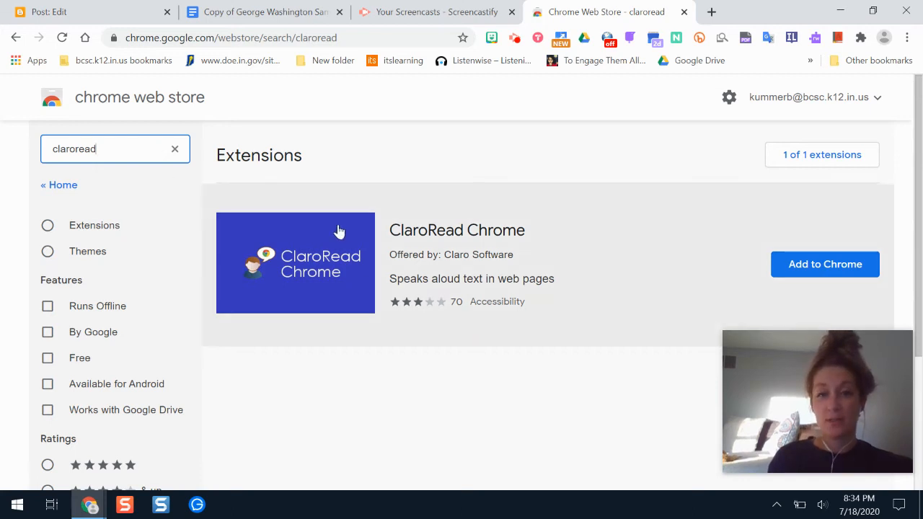
Step: Add the ClaroRead Chrome extension to Chrome and check its entry in the list of installed extensions
left_click(830, 264)
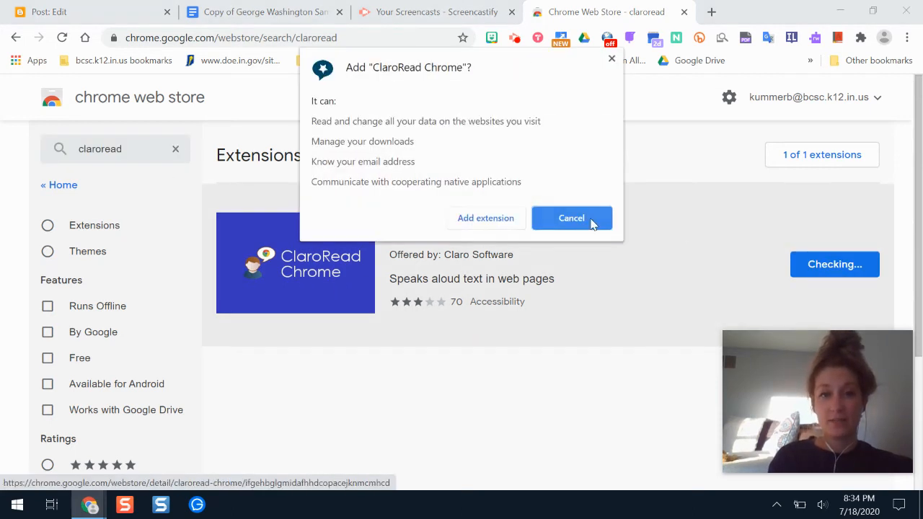
left_click(489, 218)
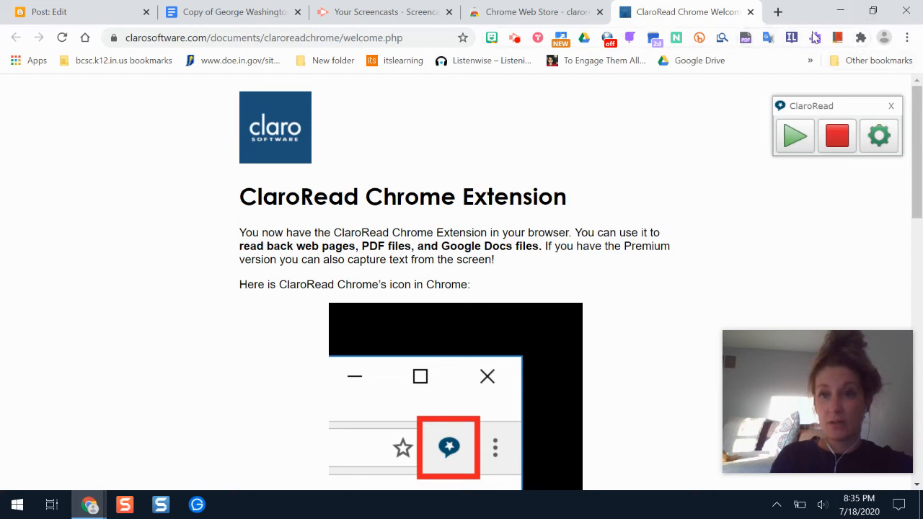
left_click(860, 38)
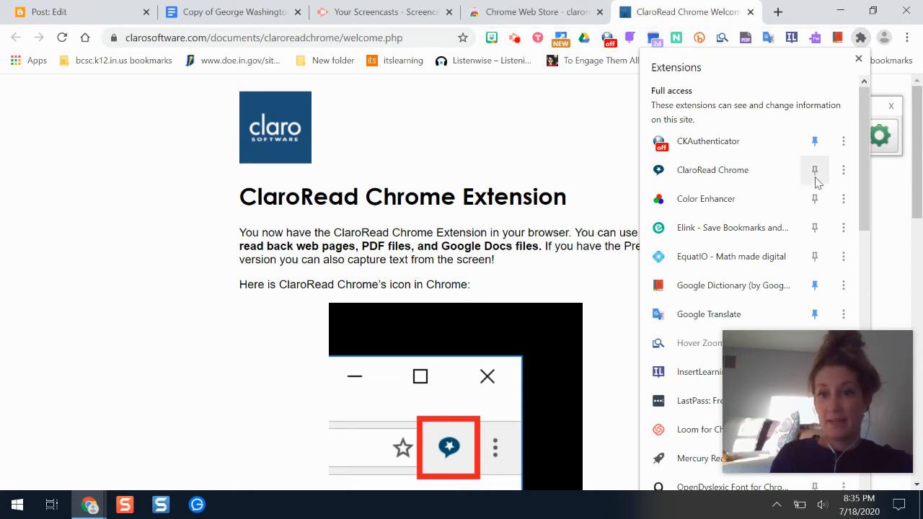
left_click(570, 126)
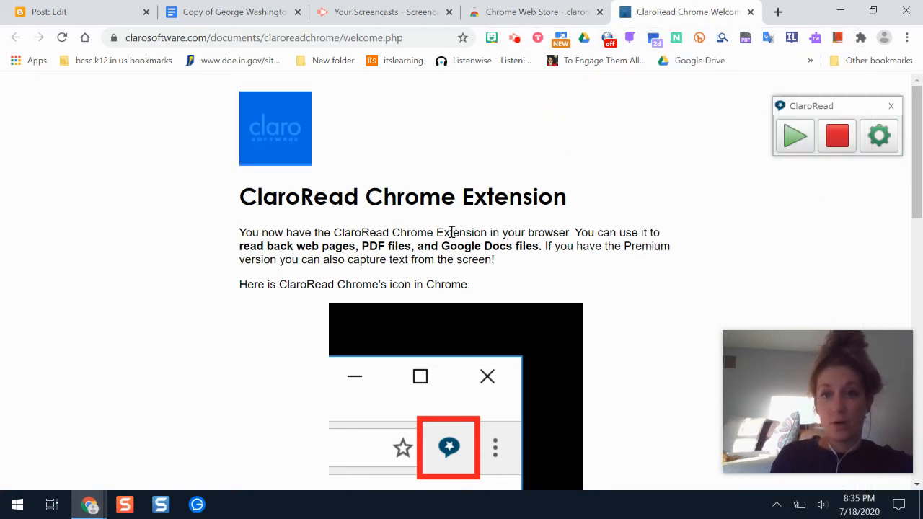
Step: Have ClaroRead speak the welcome page text from "You now have" to "Here is ClaroRead Chrome's icon in Chrome:", and stop the playback
left_click(505, 105)
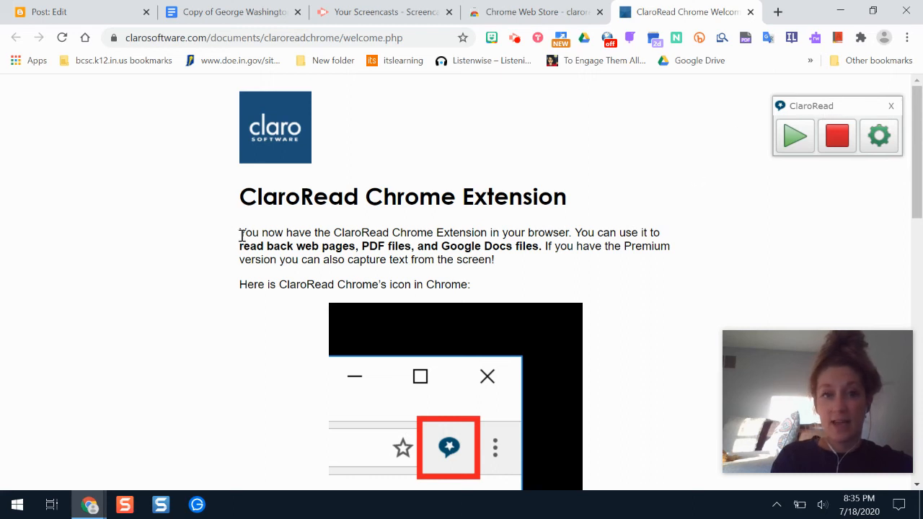
left_click_drag(243, 236, 515, 276)
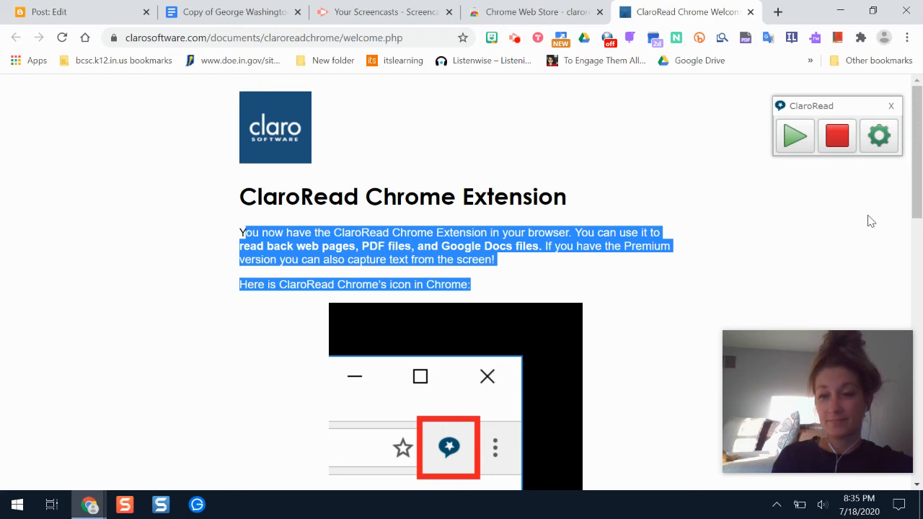
left_click(838, 140)
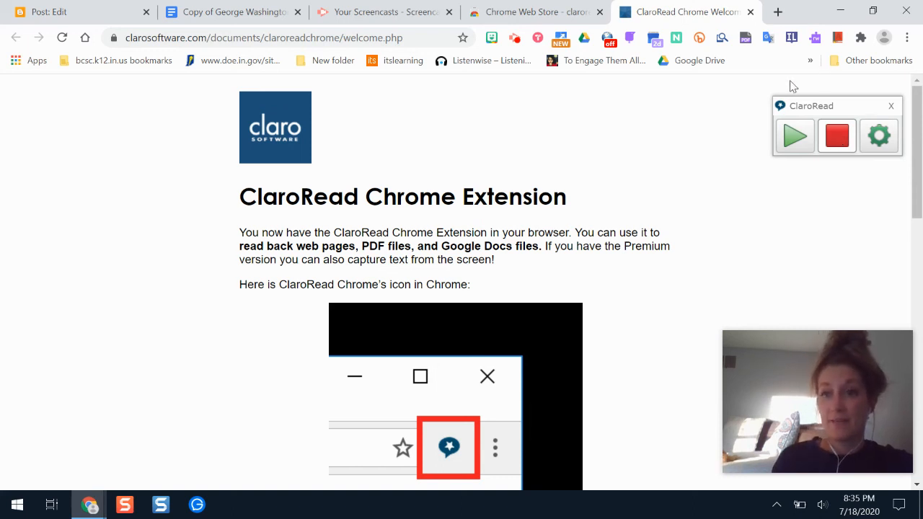
Step: Look up ClaroRead Chrome among the installed extensions, and examine its voice, speed and other speech settings
left_click(861, 38)
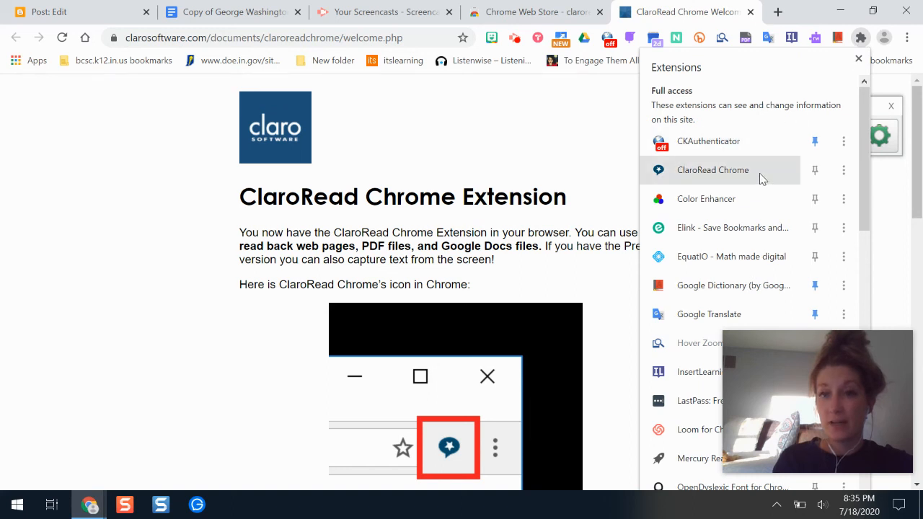
left_click(515, 107)
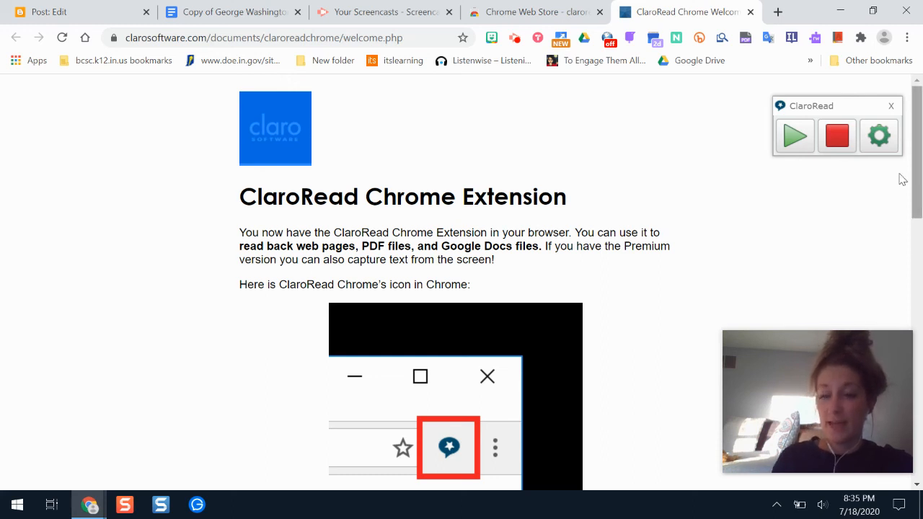
left_click(879, 137)
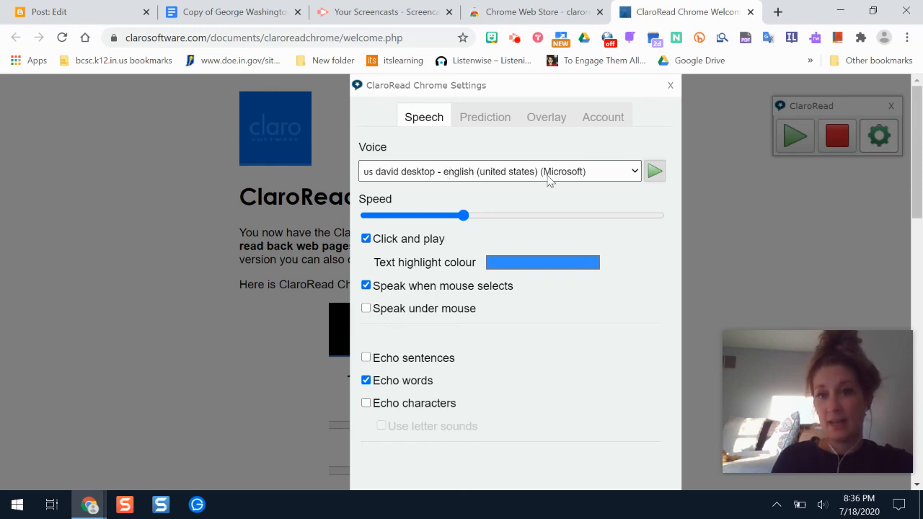
left_click(670, 86)
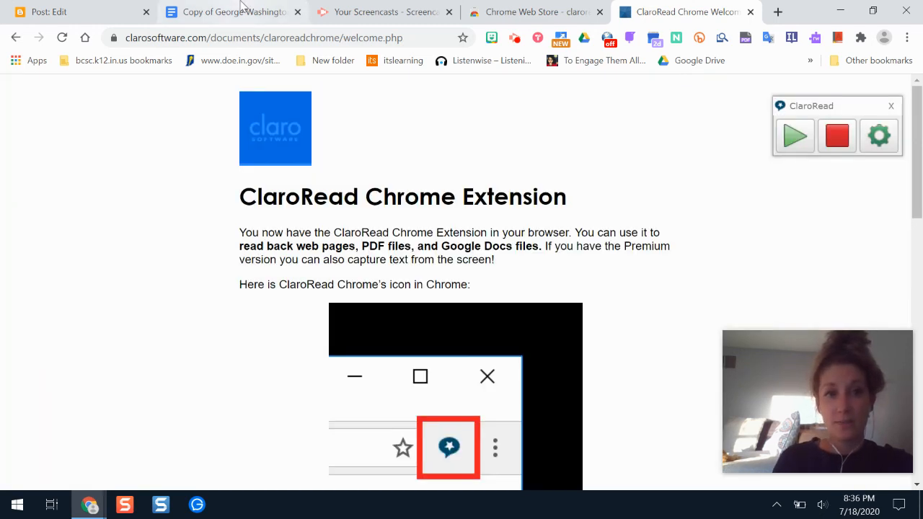